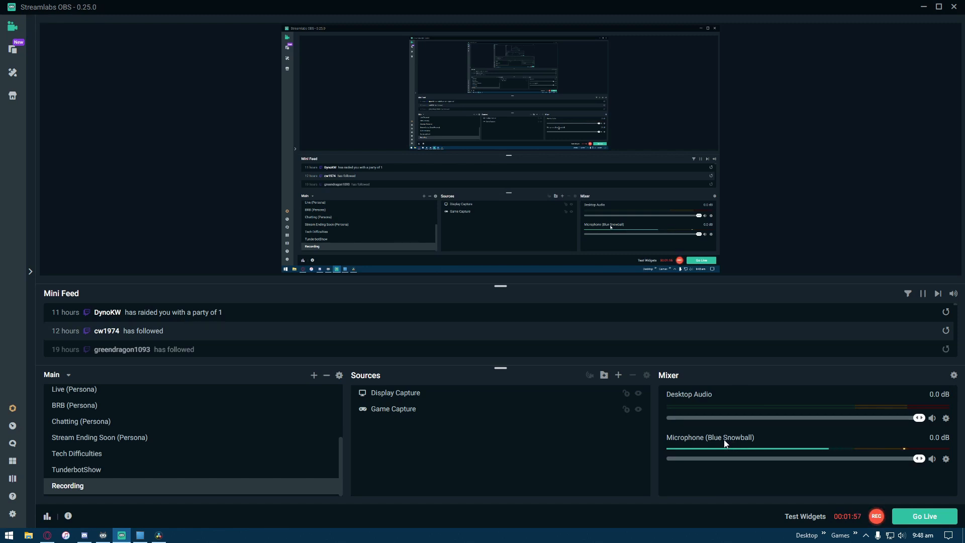
Step: In the advanced recording output settings, disable audio tracks 4, 5 and 6, leaving tracks 1, 2 and 3 enabled, and save
left_click(11, 517)
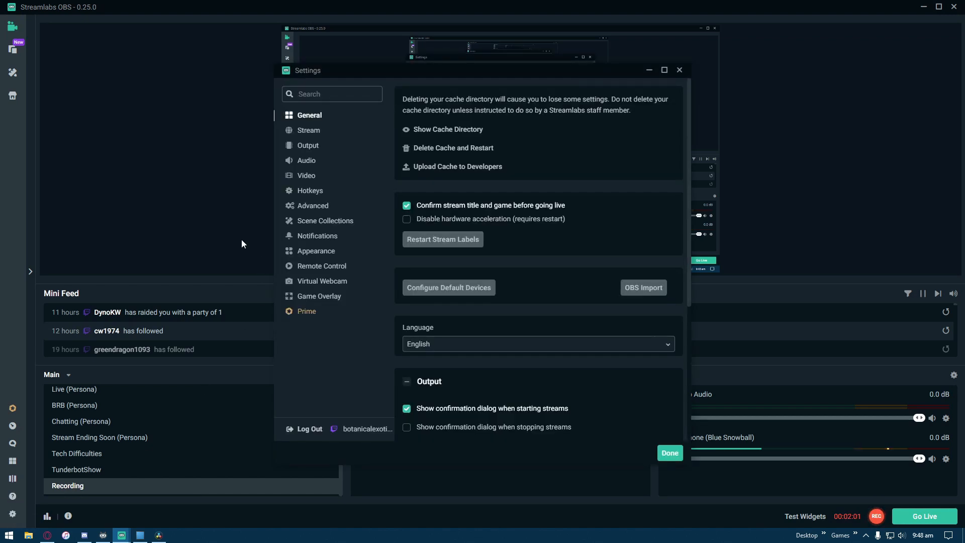
left_click(316, 147)
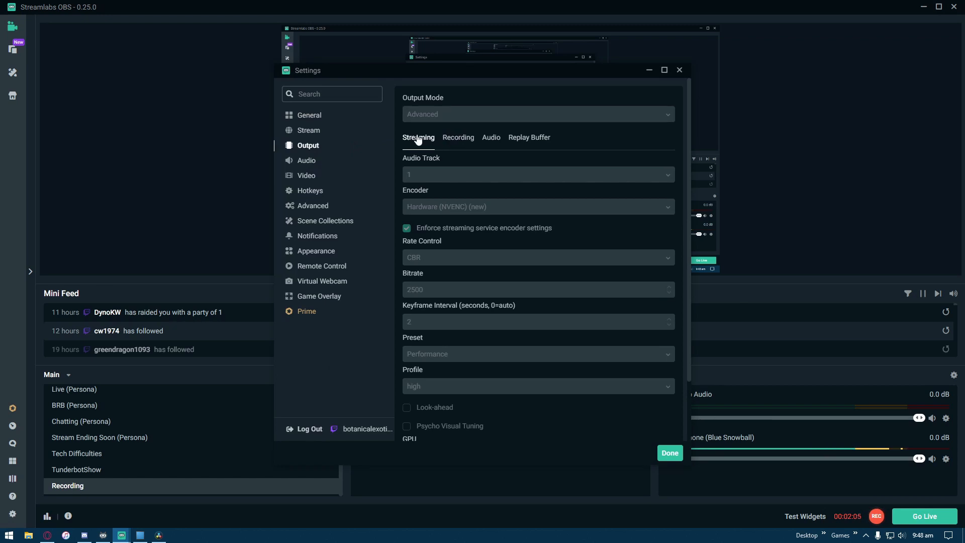
left_click(456, 140)
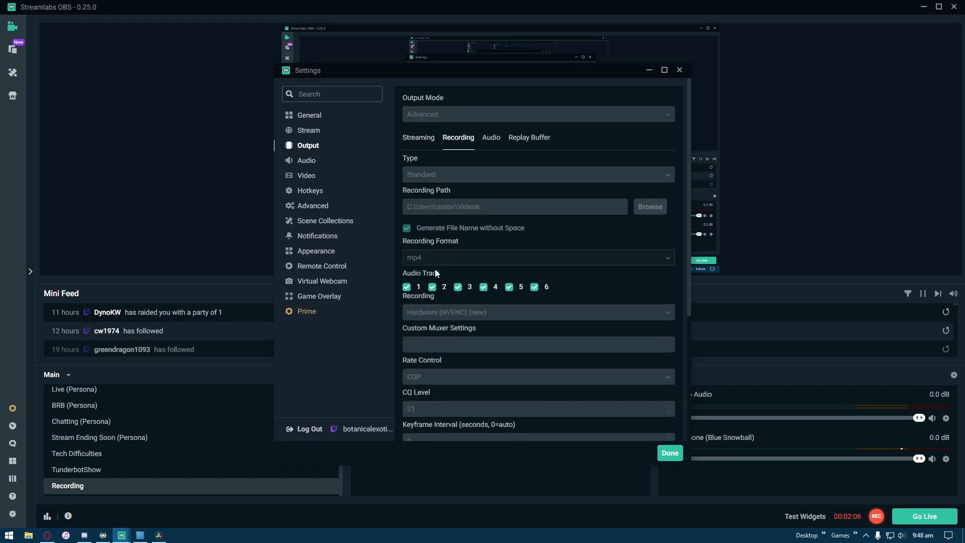
key("ctrl")
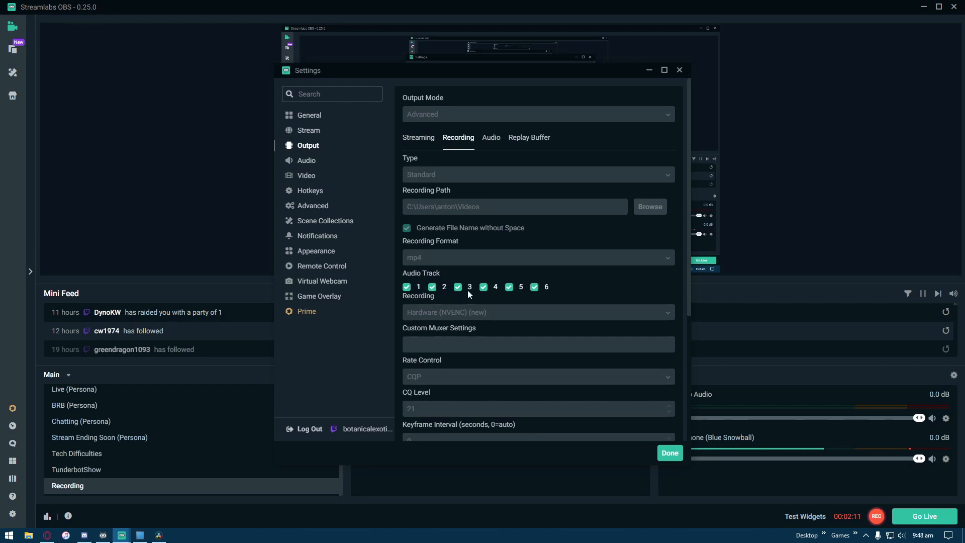
left_click(513, 289)
left_click(483, 288)
left_click_drag(419, 76, 294, 74)
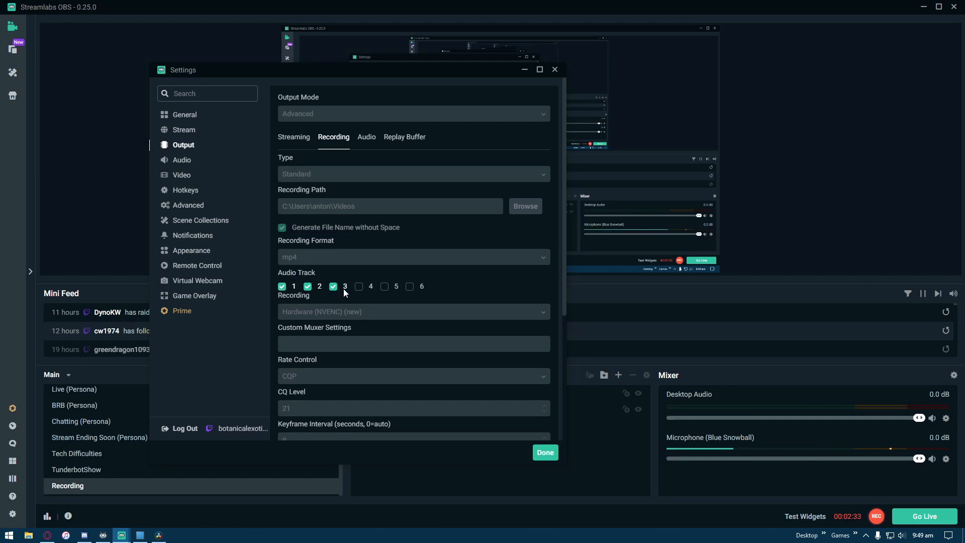
left_click(282, 287)
left_click(281, 286)
left_click(545, 453)
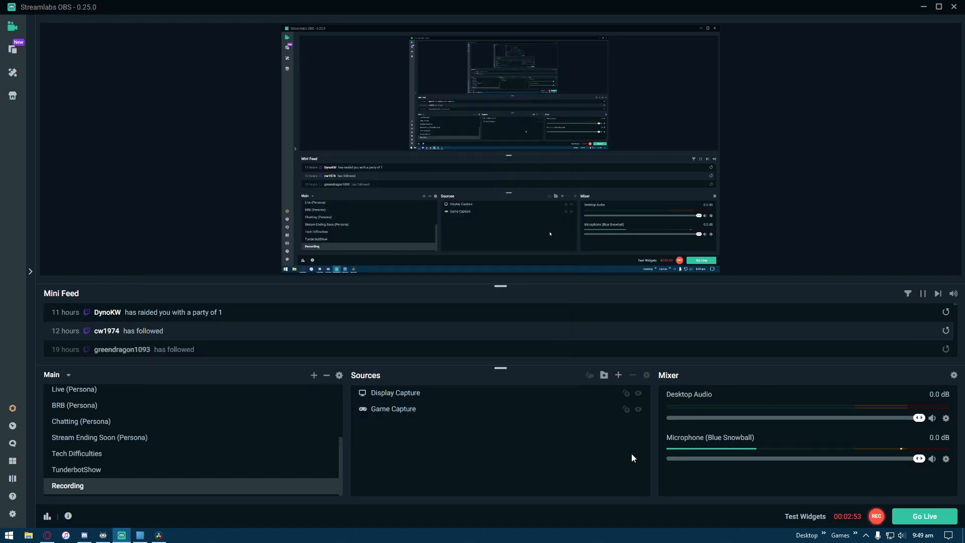
Step: In the advanced audio settings, remove Desktop Audio and Microphone (Blue Snowball) from tracks 4, 5 and 6
left_click(954, 376)
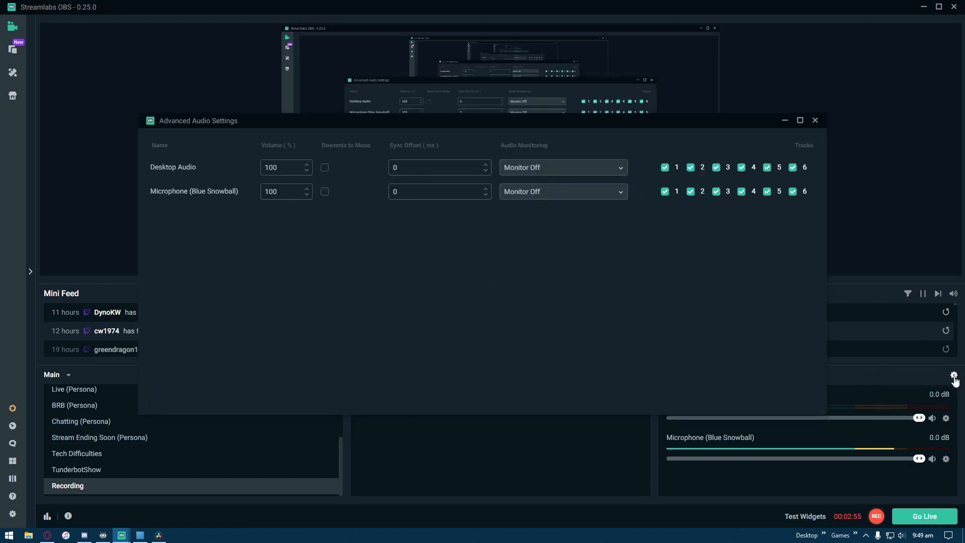
left_click(793, 168)
left_click(768, 168)
left_click(742, 168)
left_click(742, 191)
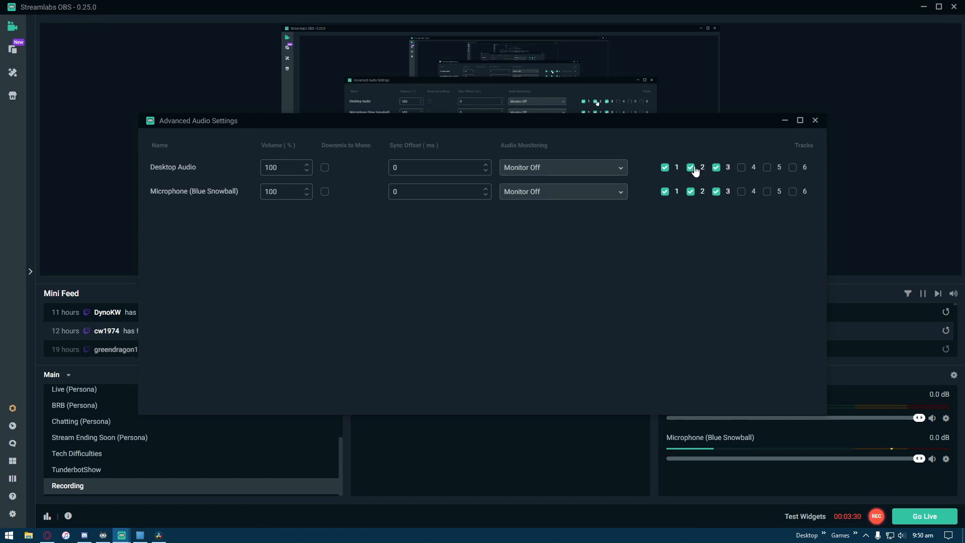
Step: Take Desktop Audio off track 3 and the microphone off track 2, and review the track assignments
left_click(719, 169)
left_click(691, 194)
left_click(816, 121)
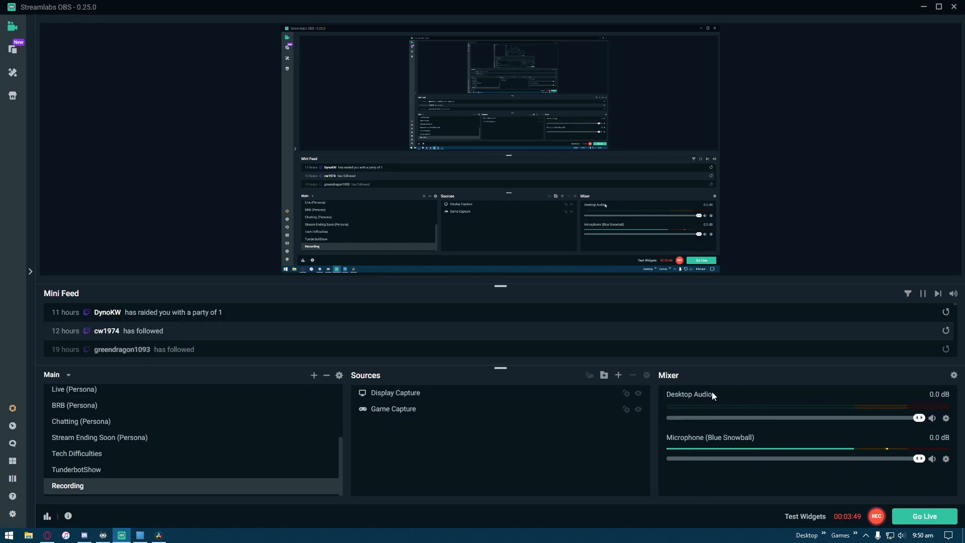
left_click(954, 375)
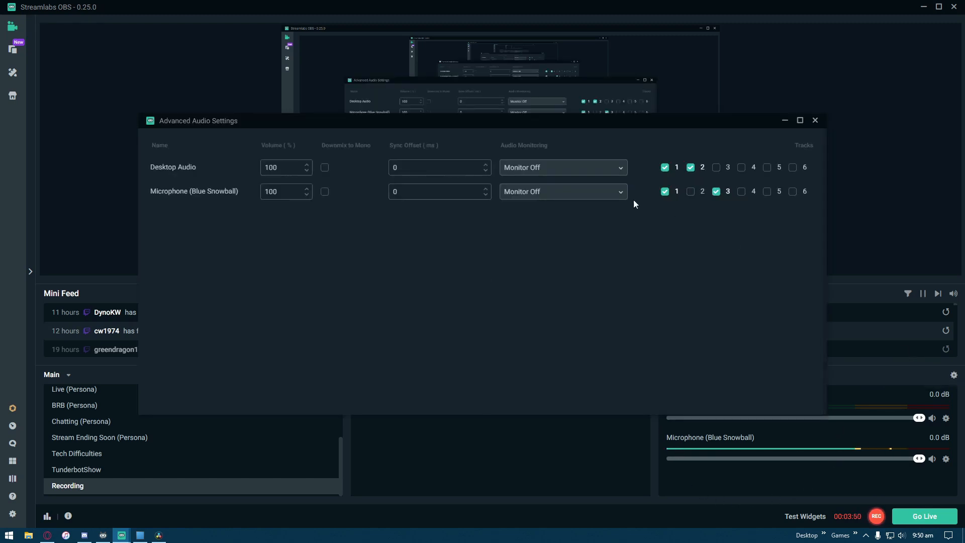
left_click(816, 120)
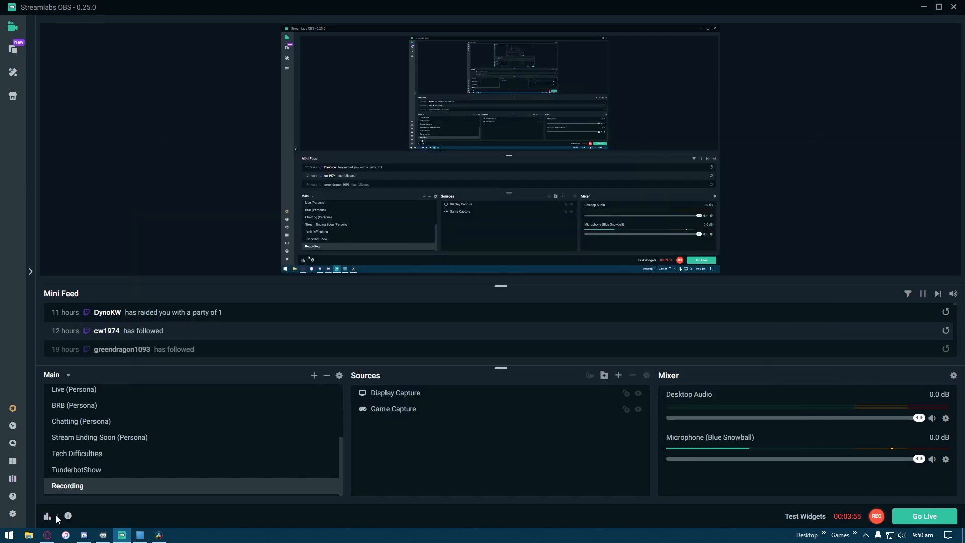
Step: Switch to the browser, play the Twitch clip as desktop audio for the recording, pause it and minimize the browser
left_click(47, 535)
left_click(472, 272)
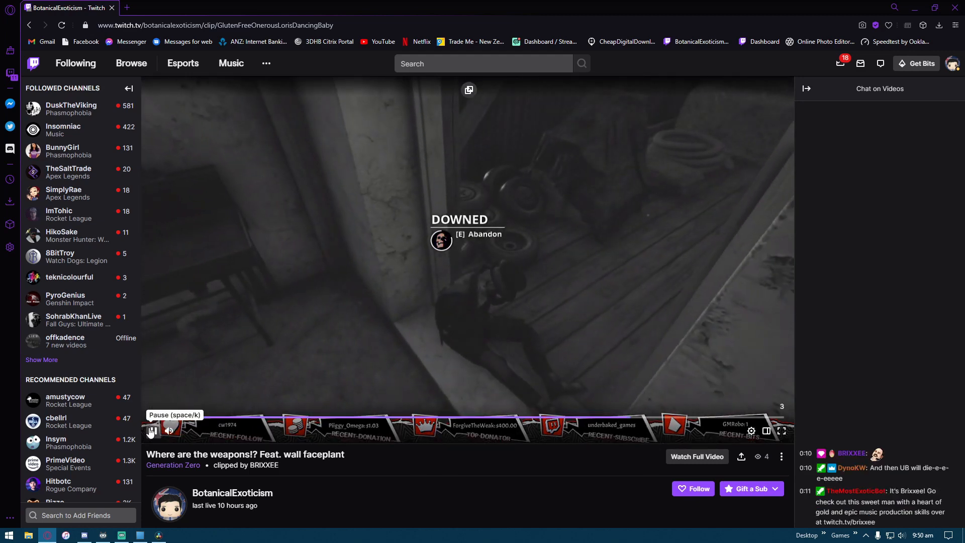
left_click(210, 393)
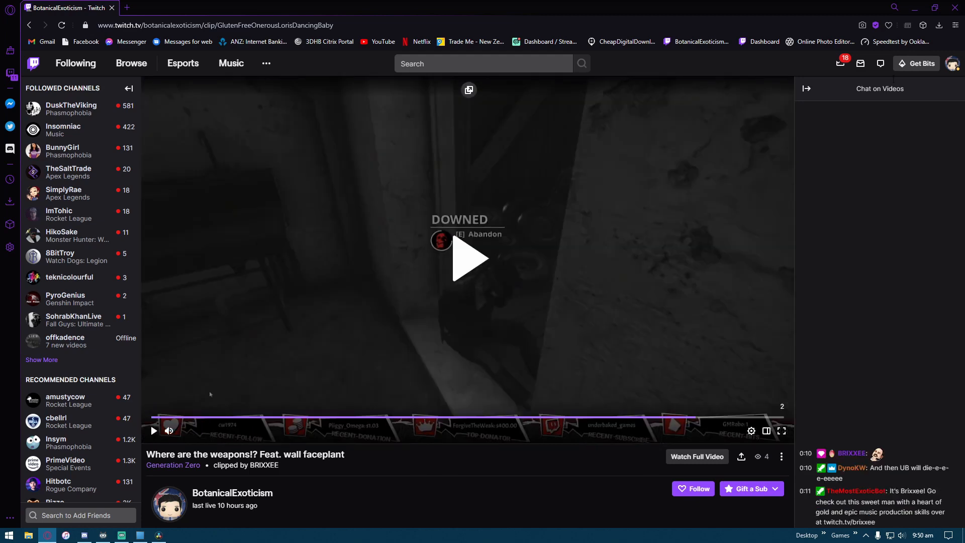
left_click(915, 7)
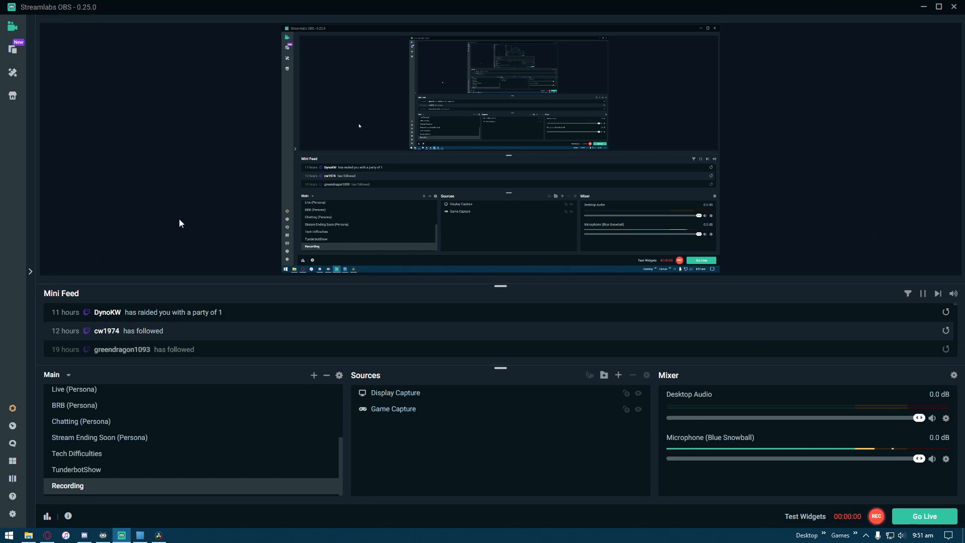
Step: Import 2020-11-10_09-46-29.mp4 from the Videos folder into DaVinci Resolve's media pool and place it on a new timeline
left_click(28, 534)
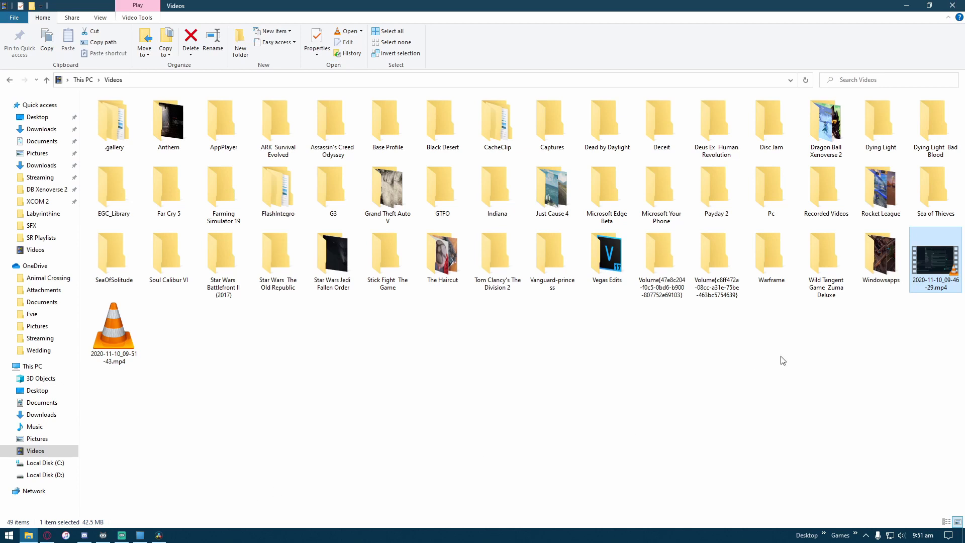
left_click(428, 394)
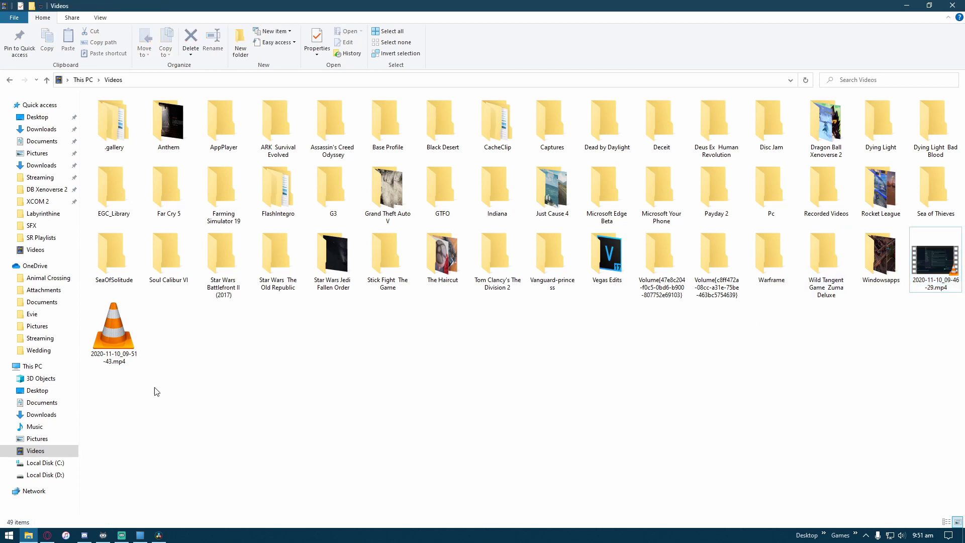
left_click_drag(931, 271, 228, 192)
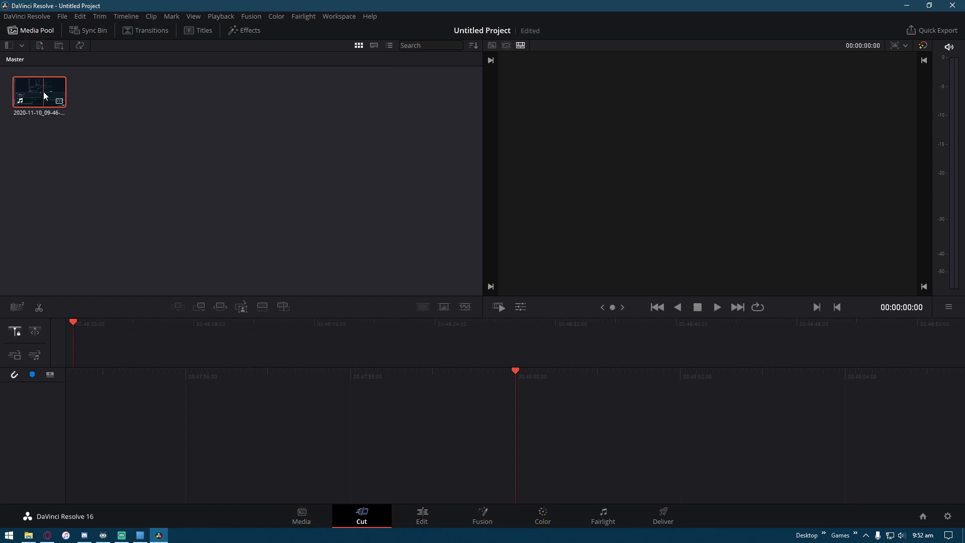
left_click_drag(61, 198, 105, 331)
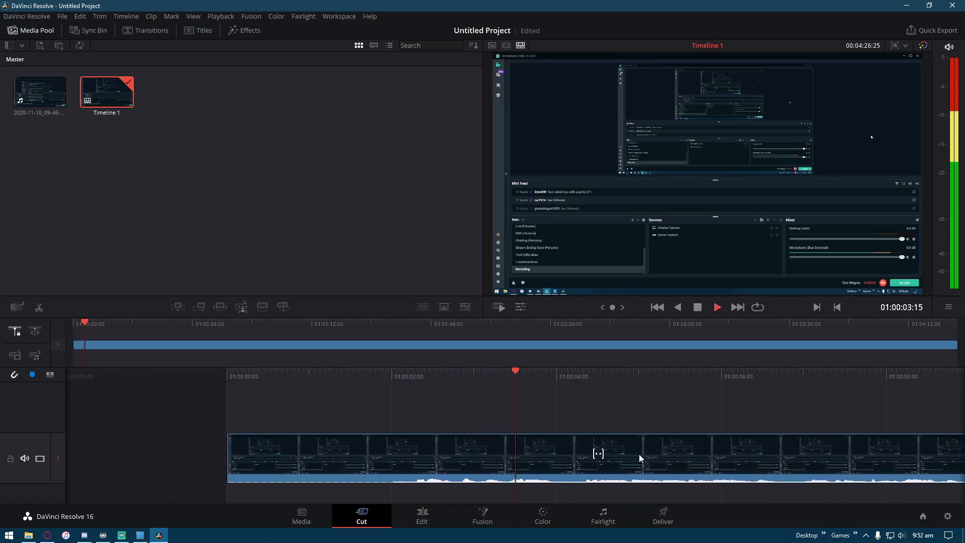
key("space")
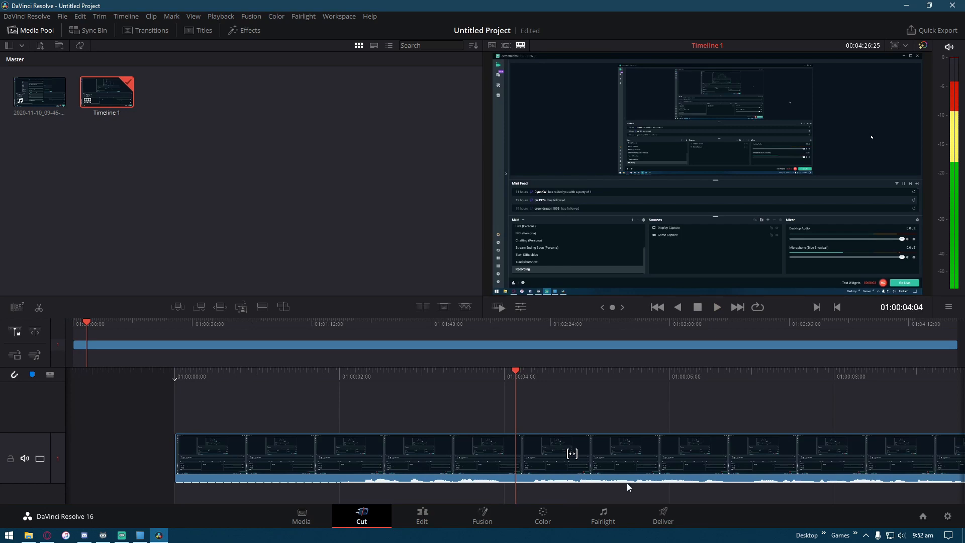
Step: On the Fairlight page, play the section around 01:04:00:00 and mute the Audio 4, Audio 5 and Audio 6 tracks
left_click(601, 524)
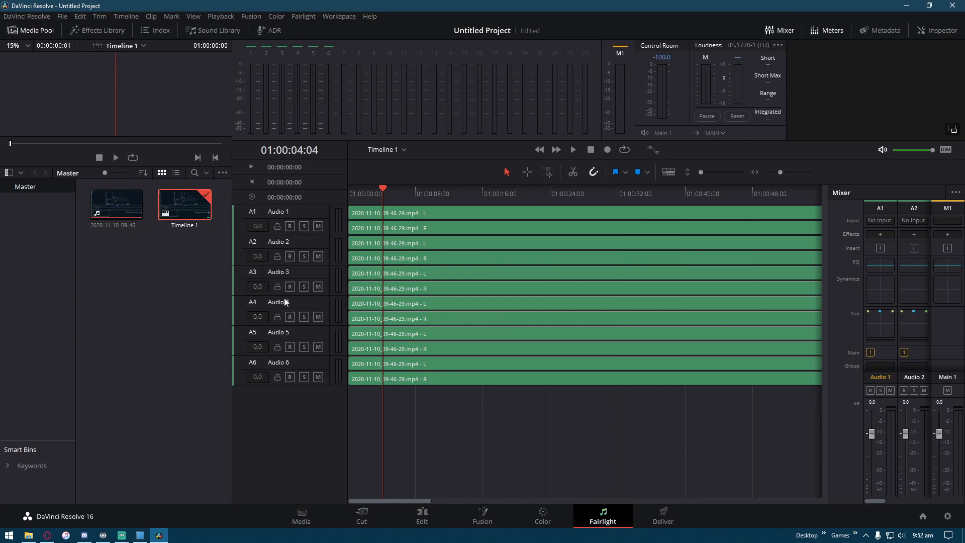
left_click_drag(403, 501, 663, 502)
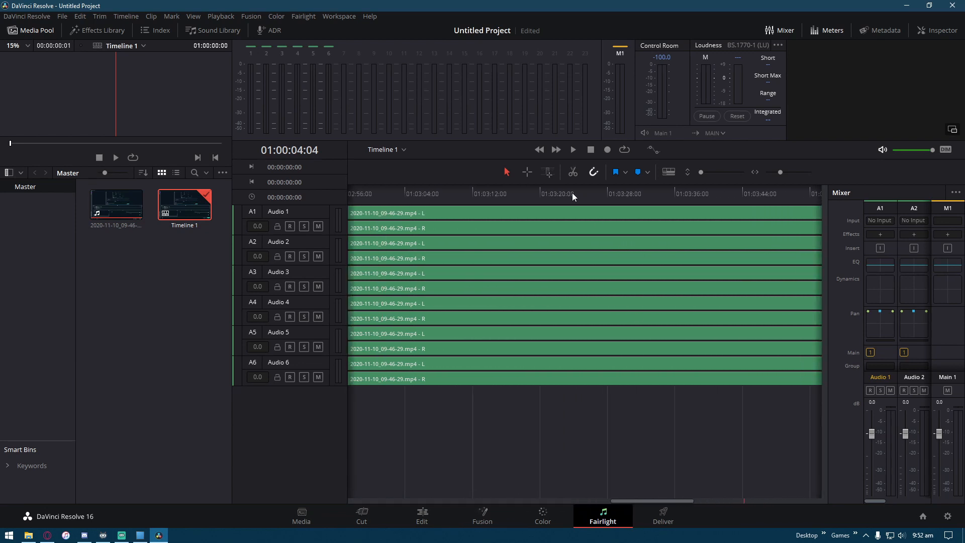
left_click(538, 194)
key("space")
left_click(318, 317)
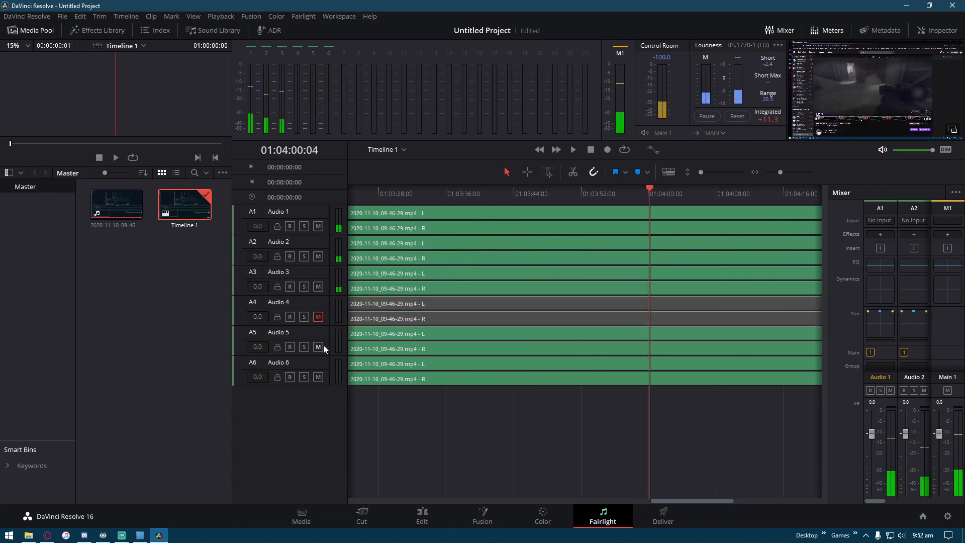
left_click(318, 347)
left_click(318, 377)
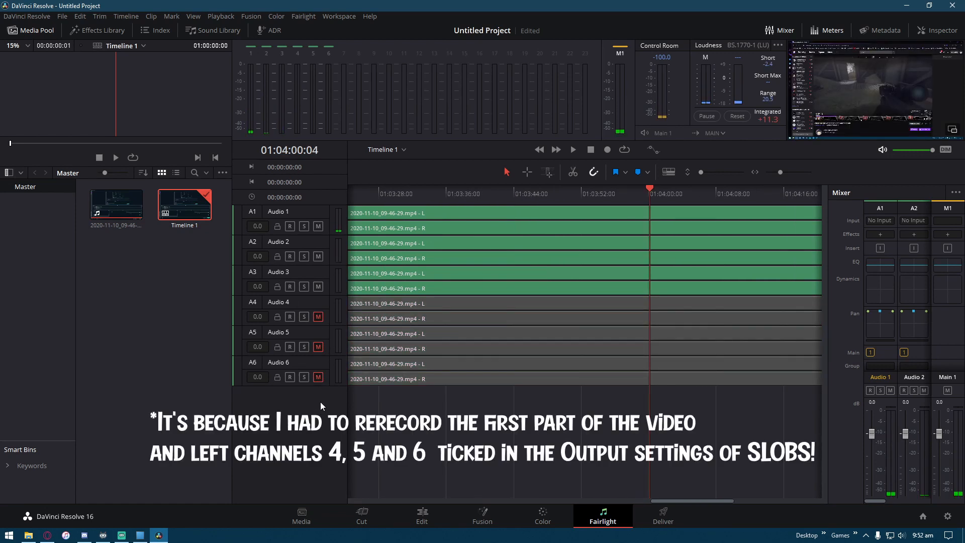
Step: Mute Audio 1 and play from about 01:04:00:00, temporarily muting Audio 2 to hear Audio 3 on its own
left_click(318, 227)
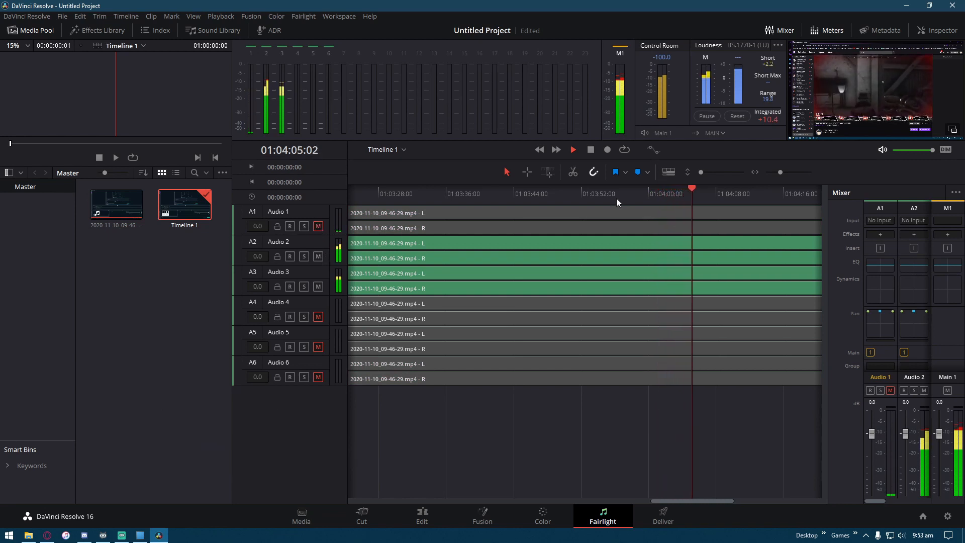
left_click(649, 190)
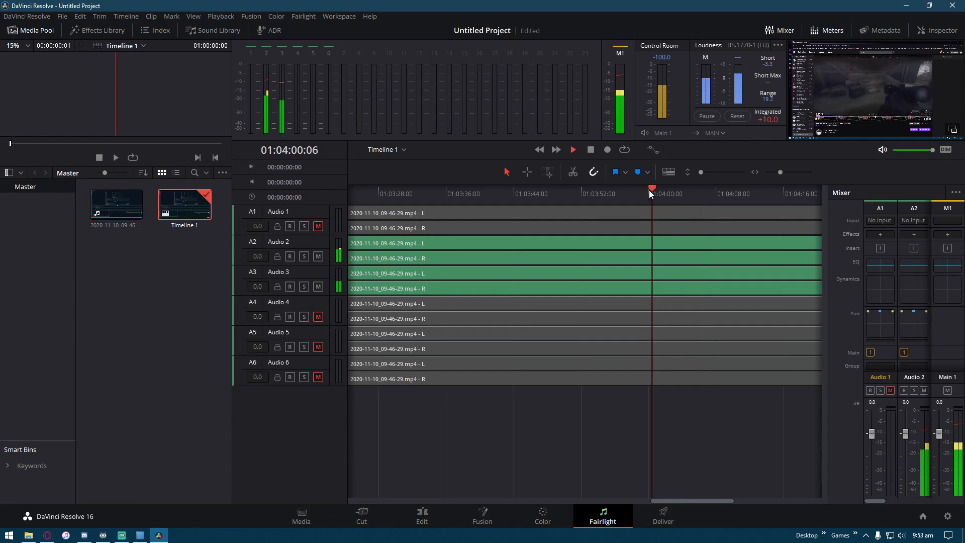
left_click(319, 258)
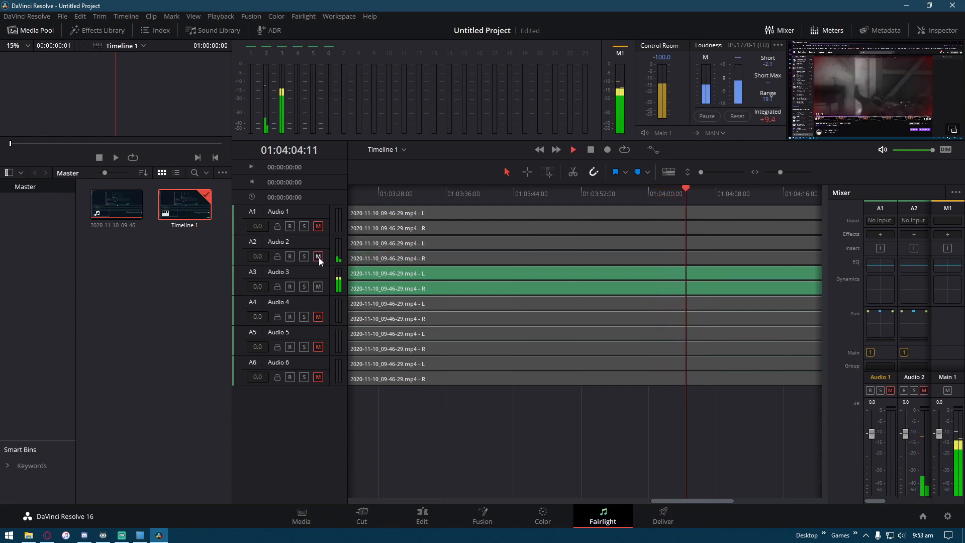
left_click(319, 258)
Step: Mute Audio 3 to replay Audio 2 on its own, restore Audio 3 and Audio 1, and stop playback
left_click(318, 287)
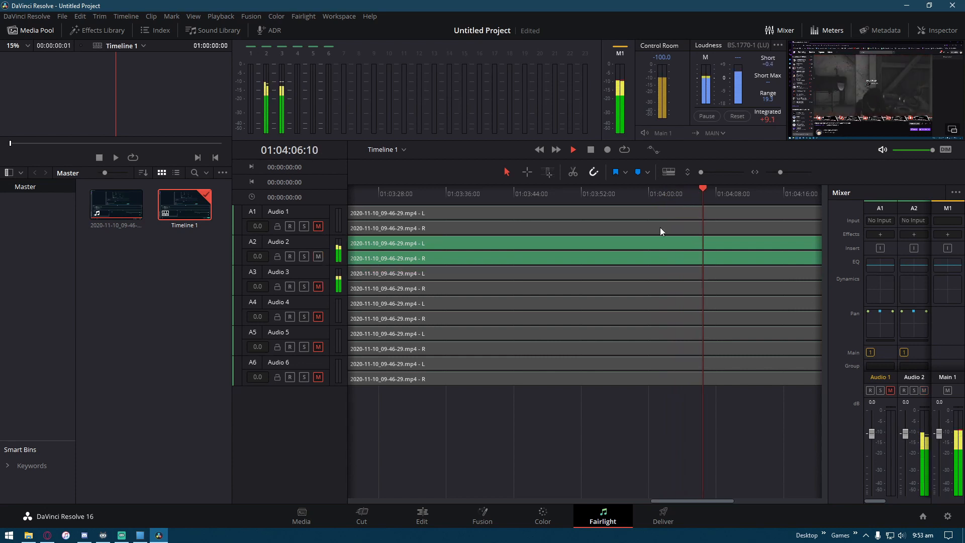
left_click(689, 192)
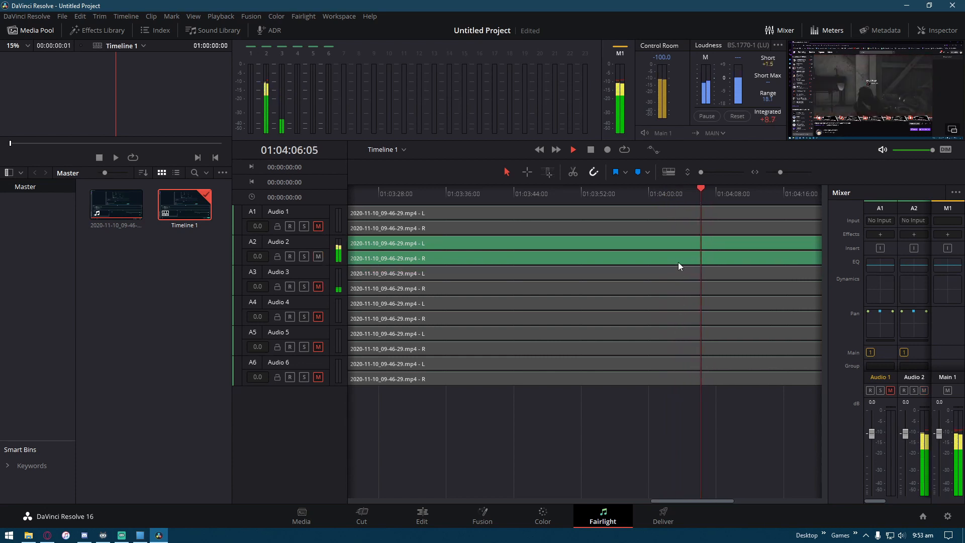
left_click(646, 191)
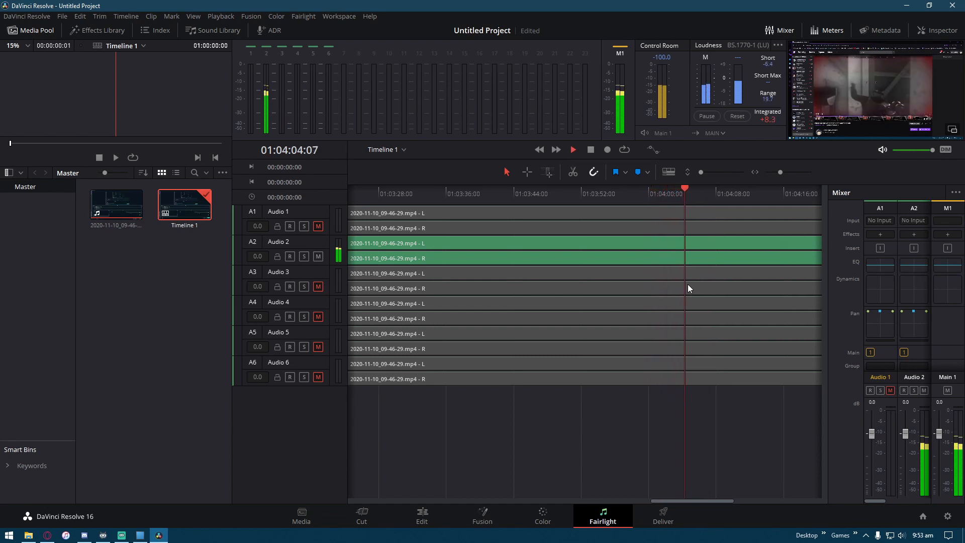
left_click(319, 285)
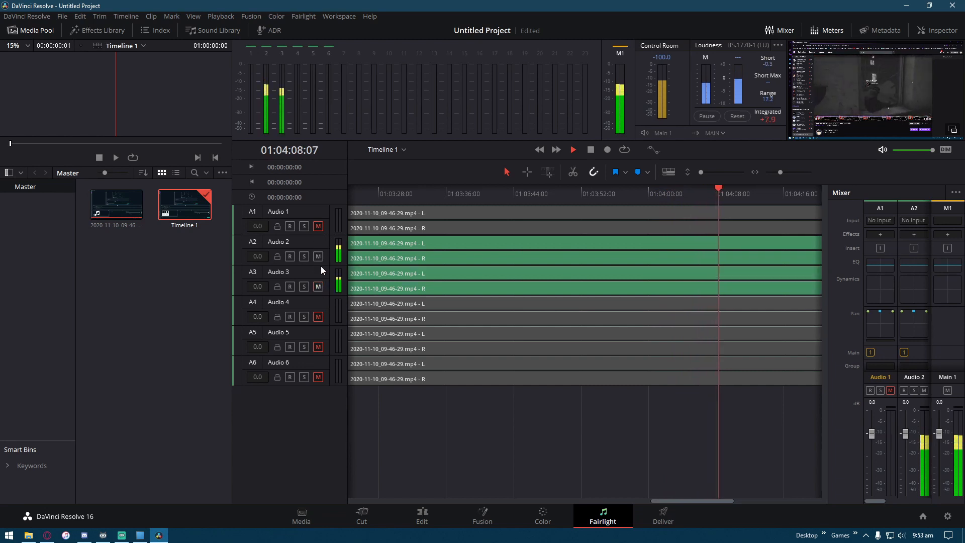
left_click(319, 226)
key("space")
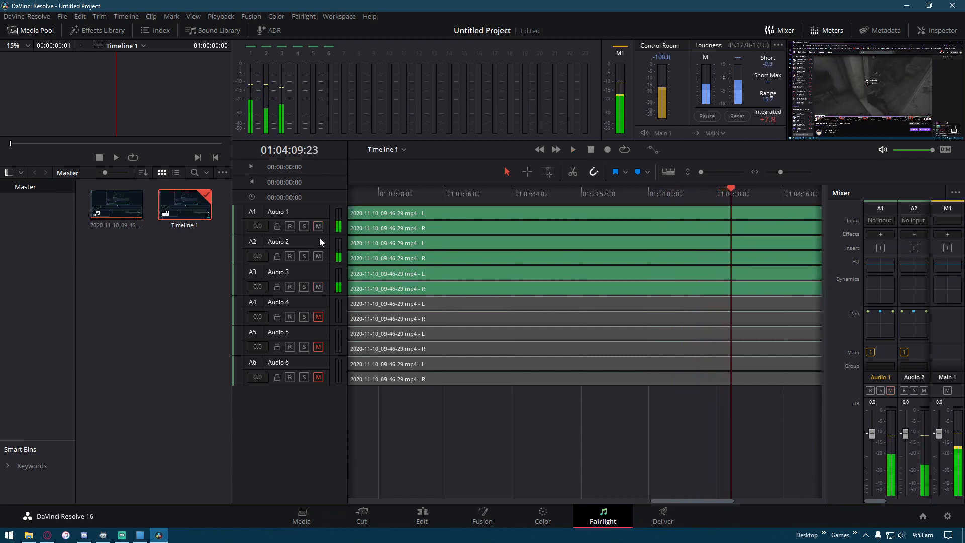
Step: Delete the mixed Audio 1 track and the three muted tracks, keeping the separate desktop and microphone tracks
right_click(273, 213)
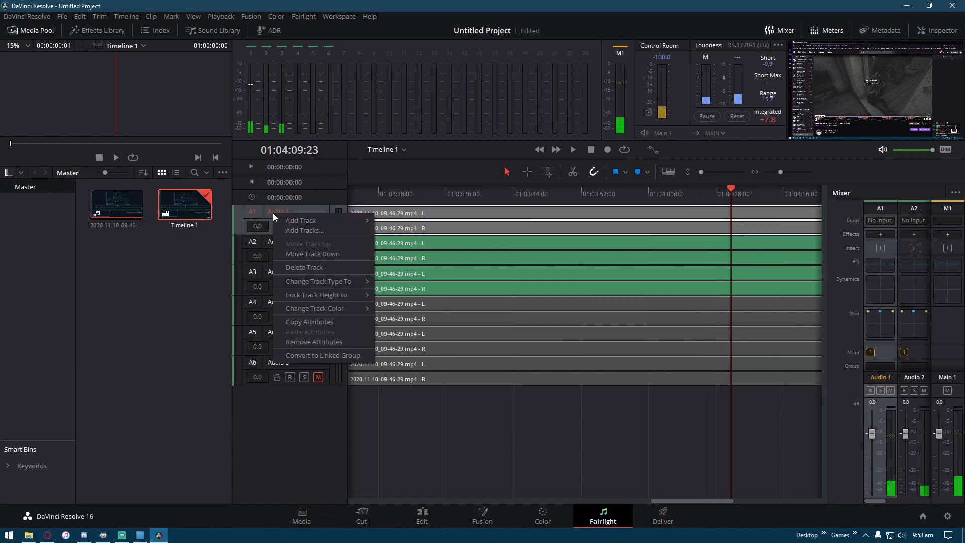
left_click(316, 267)
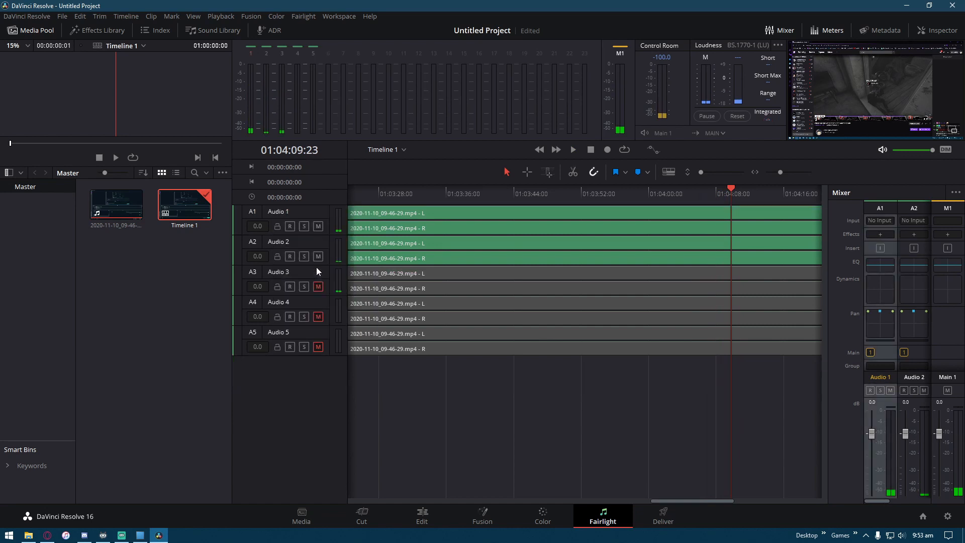
left_click(288, 273)
left_click(267, 337, "shift")
right_click(273, 331)
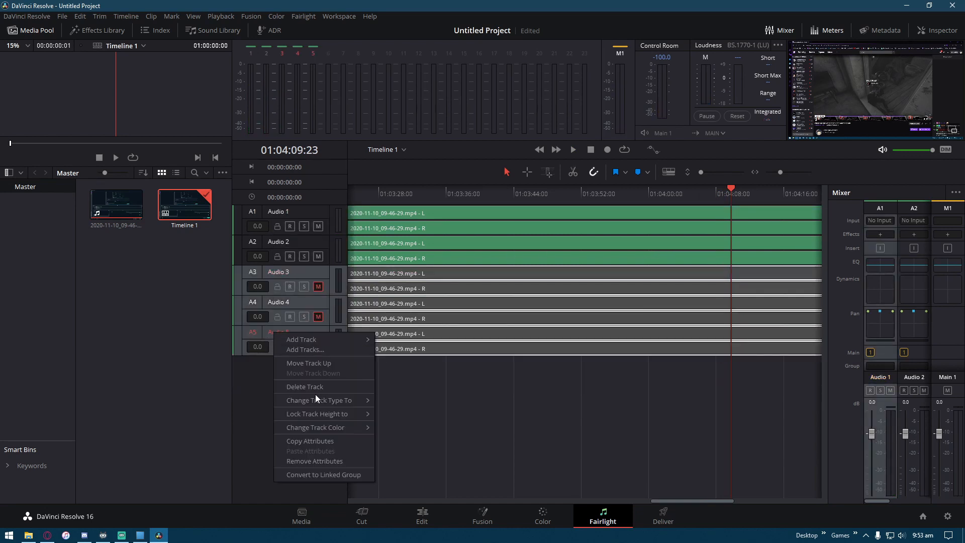
left_click(309, 387)
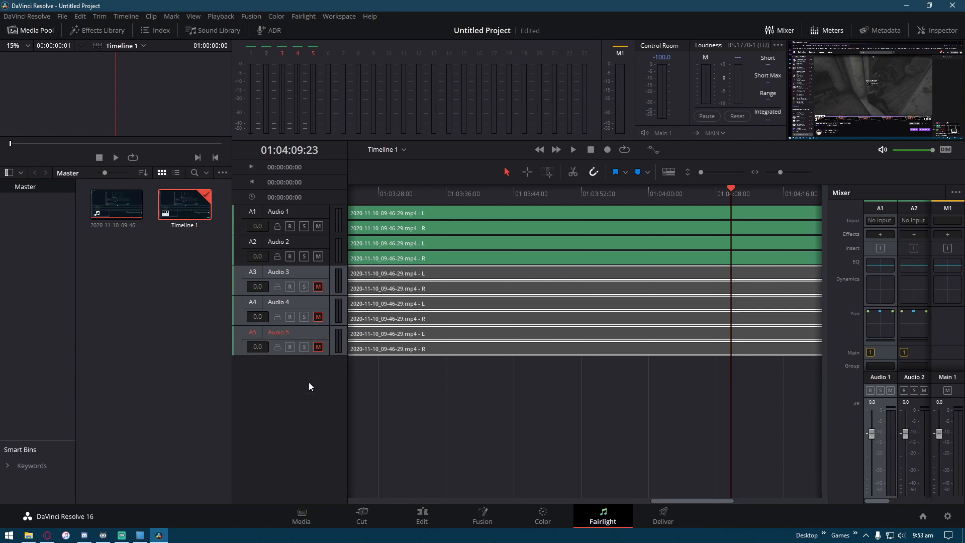
Step: Delete the remaining muted tracks, Audio 3, Audio 4 and Audio 5, from the timeline
right_click(279, 275)
left_click(305, 329)
right_click(275, 273)
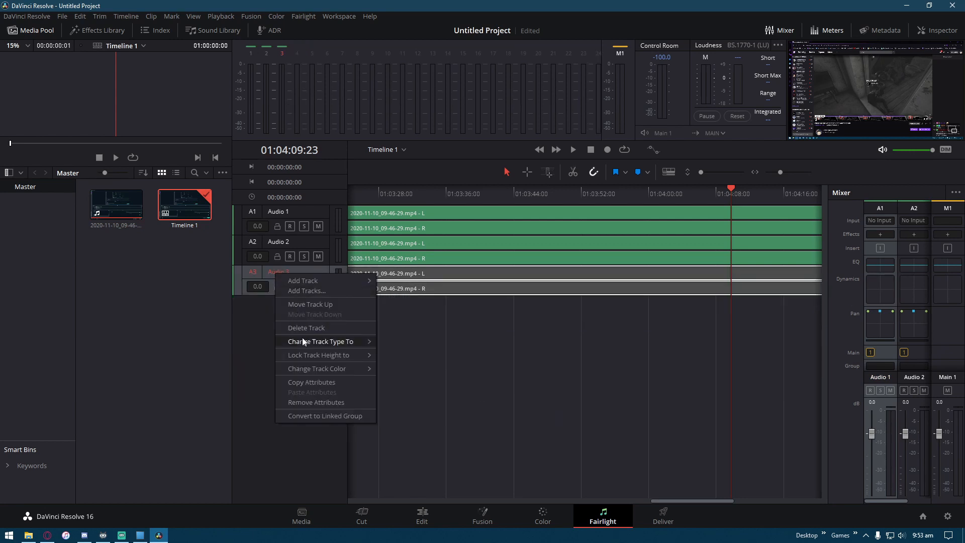
left_click(305, 328)
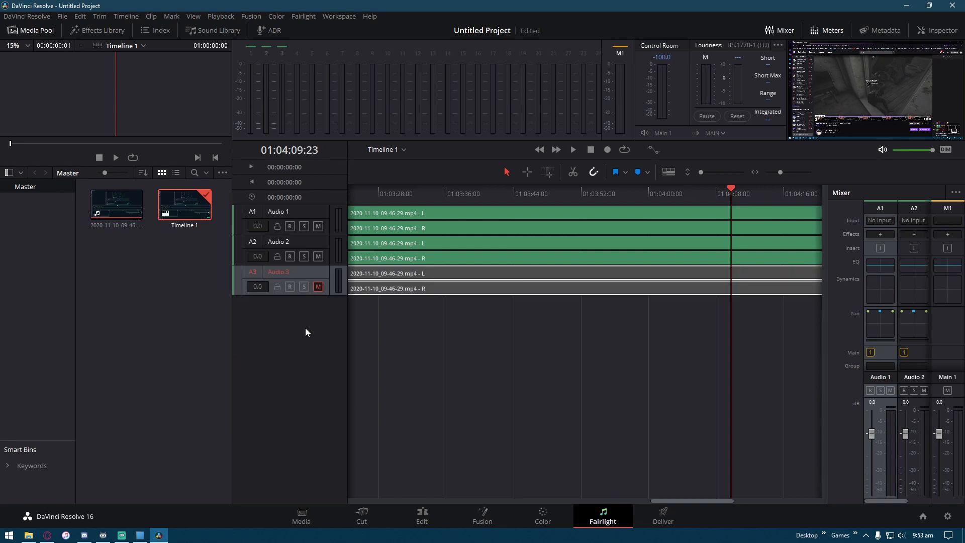
right_click(282, 276)
left_click(310, 324)
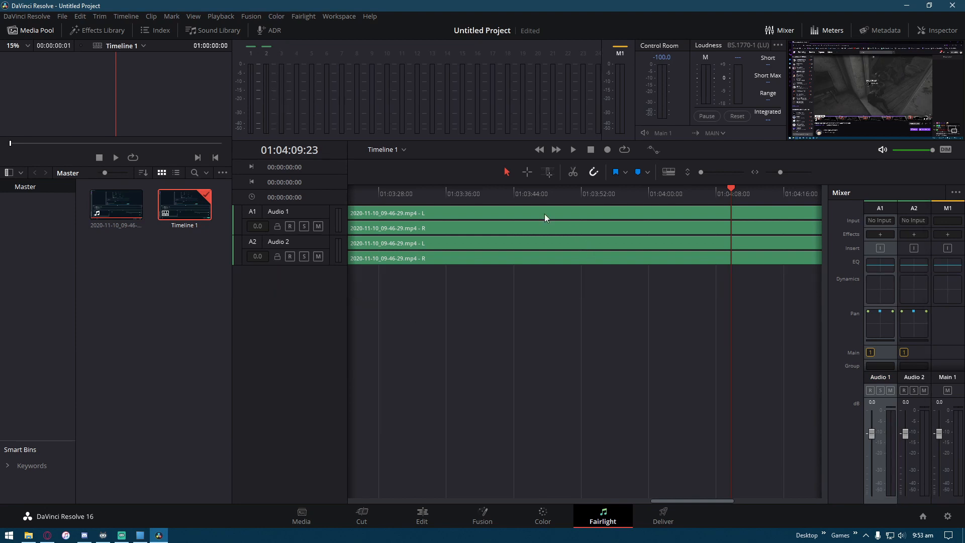
Step: Play from about 01:04:02:00, muting Audio 1 and Audio 2 in turn to hear each alone, then stop playback with both unmuted
left_click(665, 194)
key("space")
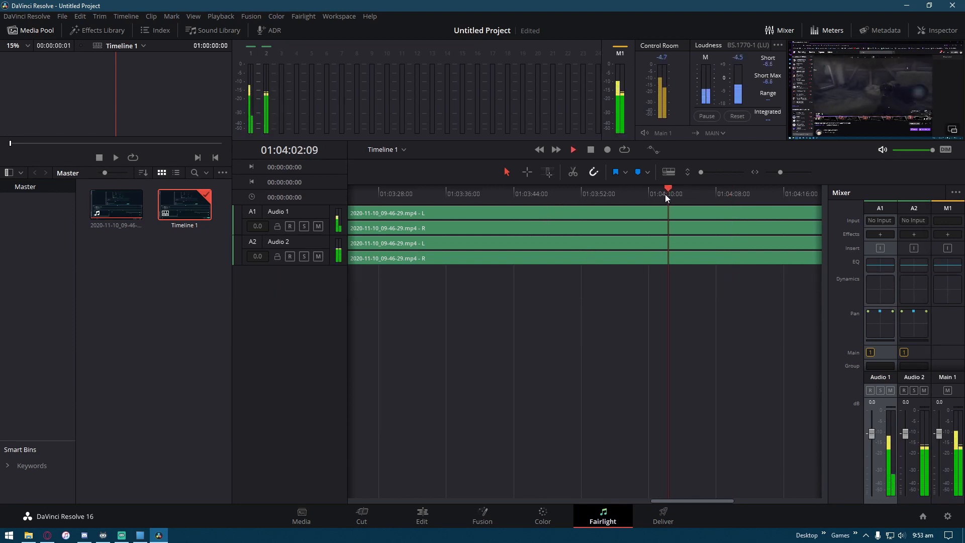
left_click(318, 226)
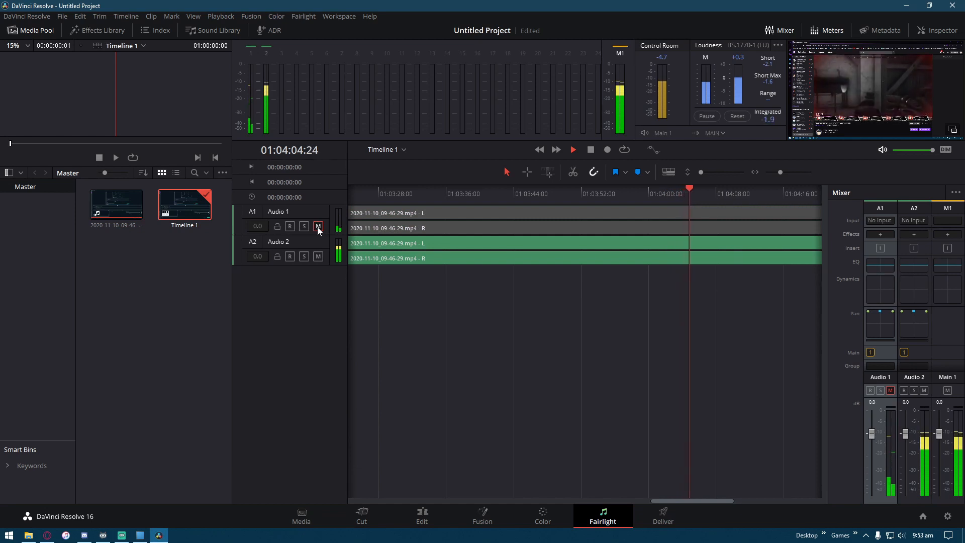
left_click(317, 226)
left_click(318, 256)
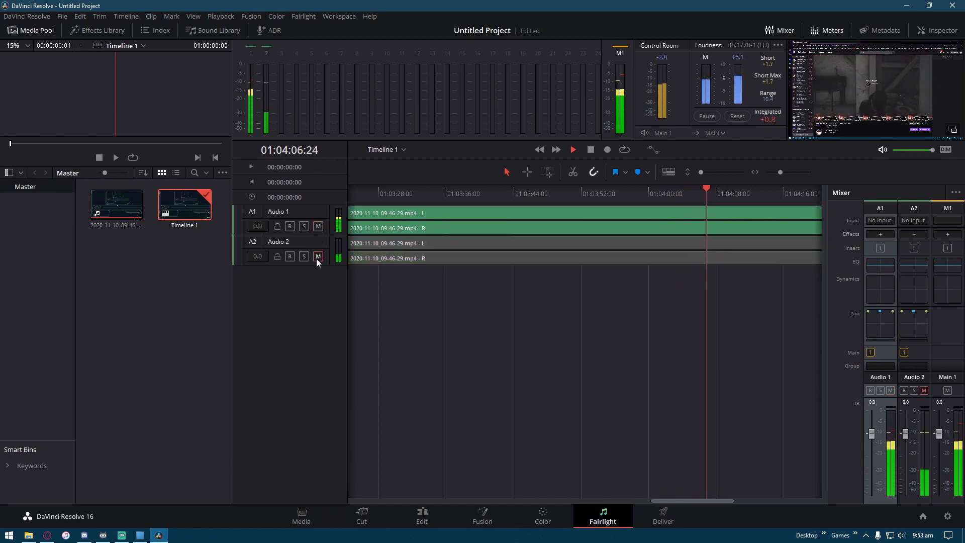
key("space")
left_click(318, 256)
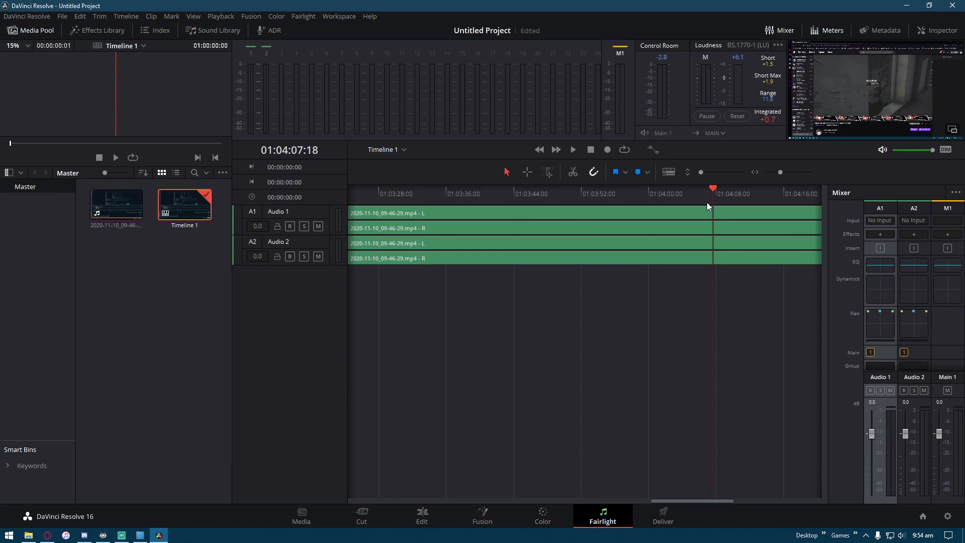
Step: Move the playhead back to 01:03:59:17 on the timeline
left_click(670, 196)
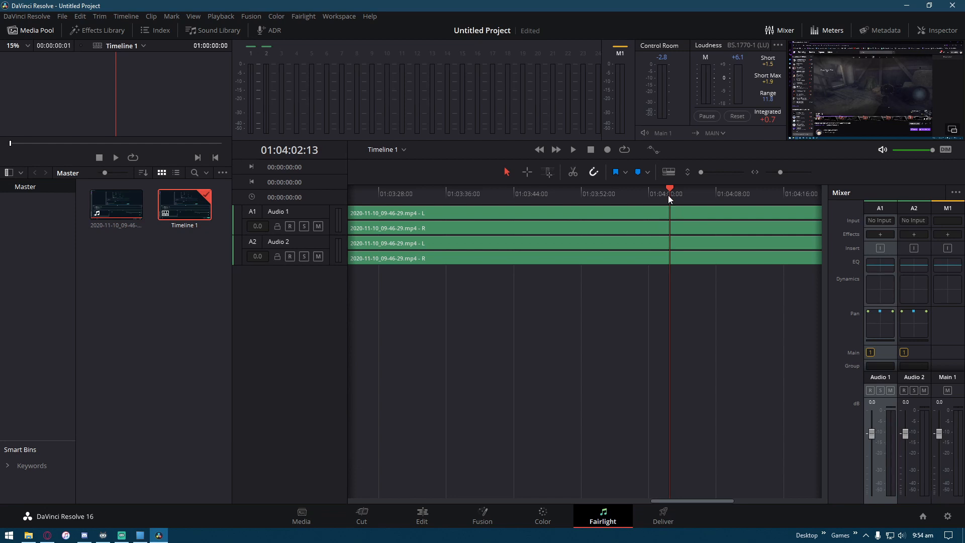
left_click_drag(669, 188, 646, 192)
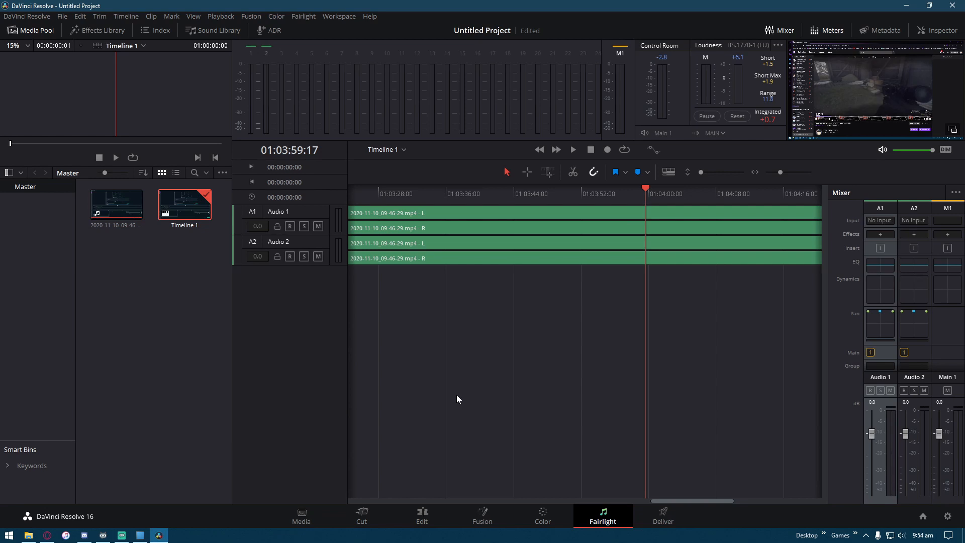
mouse_move(91, 538)
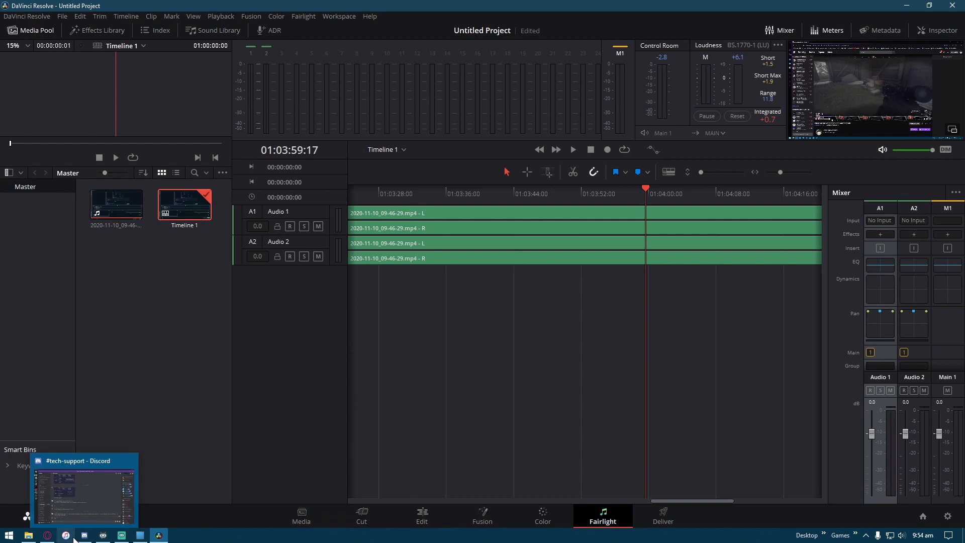
mouse_move(49, 539)
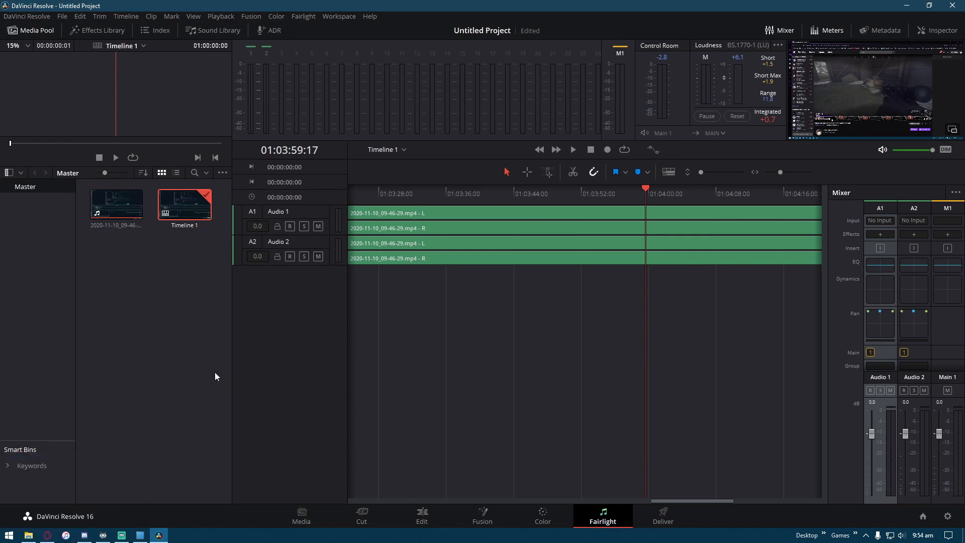